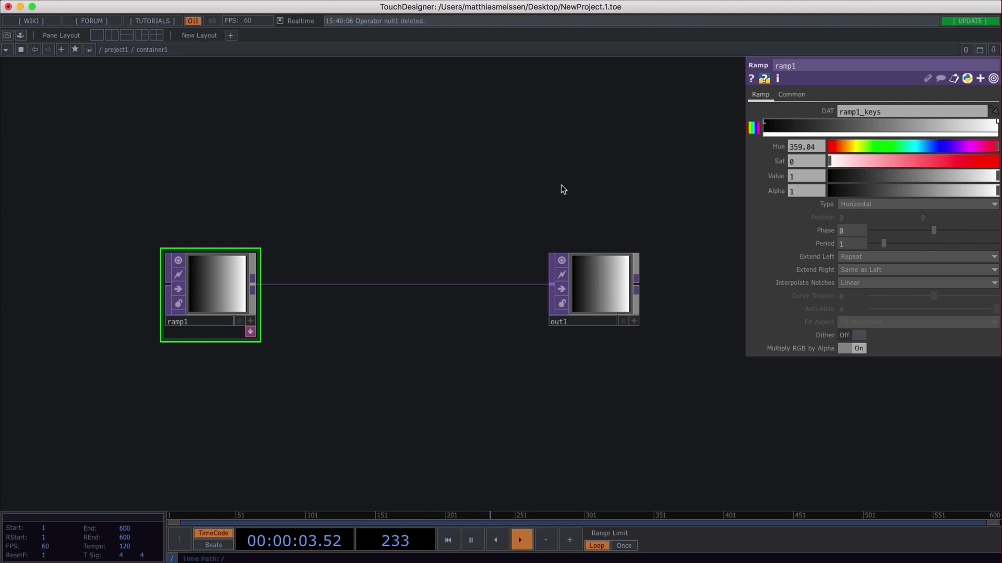
- Pop the ramp's black-to-white gradient out into a floating viewer window
{"action": "left_click", "coordinate": [21, 49]}
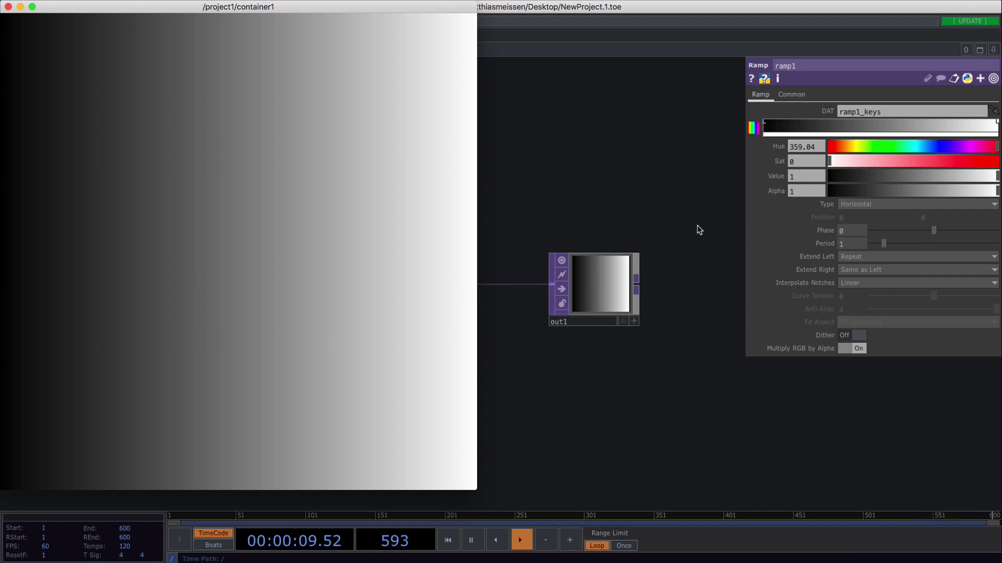
- Recolour the ramp's left key from black to teal (R 0.271, G 0.819, B 0.785)
{"action": "left_click", "coordinate": [765, 126]}
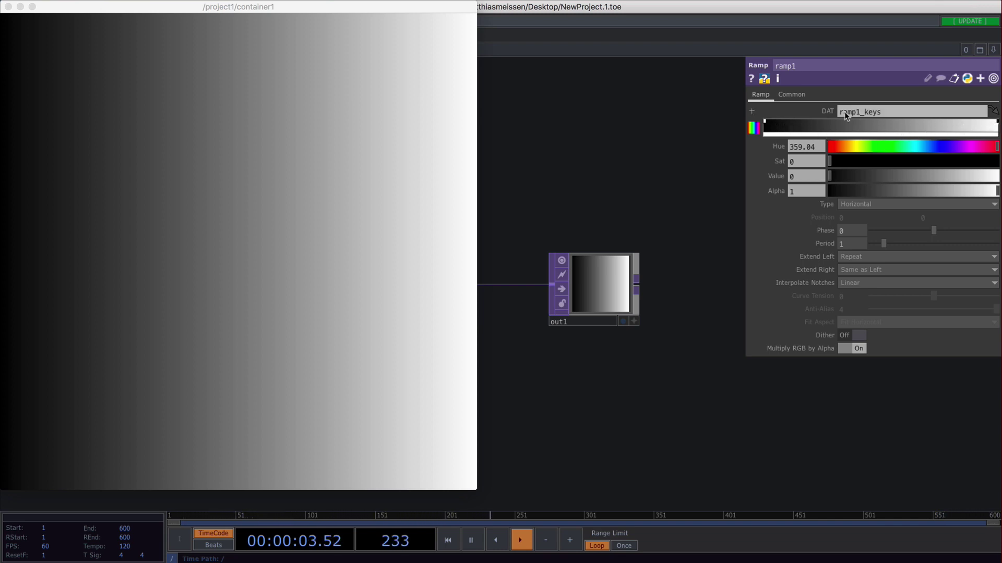
{"action": "mouse_move", "coordinate": [838, 176]}
{"action": "left_mouse_down"}
{"action": "mouse_move", "coordinate": [959, 178]}
{"action": "mouse_move", "coordinate": [813, 166]}
{"action": "mouse_move", "coordinate": [914, 146]}
{"action": "left_mouse_up"}
{"action": "left_click", "coordinate": [854, 147]}
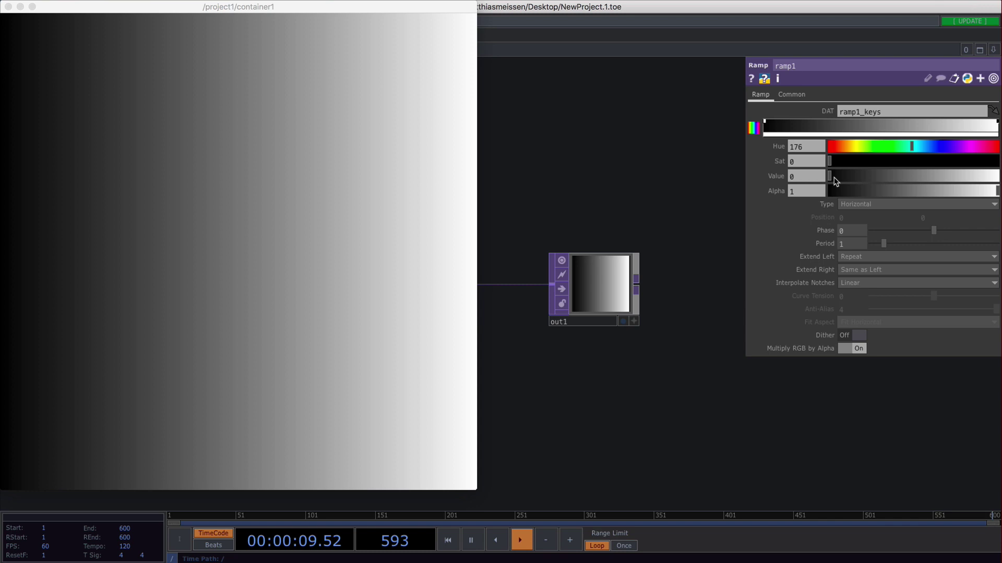
{"action": "left_click_drag", "start_coordinate": [833, 181], "coordinate": [996, 180]}
{"action": "mouse_move", "coordinate": [869, 166]}
{"action": "left_mouse_down"}
{"action": "mouse_move", "coordinate": [944, 166]}
{"action": "mouse_move", "coordinate": [934, 166]}
{"action": "mouse_move", "coordinate": [948, 180]}
{"action": "mouse_move", "coordinate": [919, 179]}
{"action": "mouse_move", "coordinate": [967, 180]}
{"action": "left_mouse_up"}
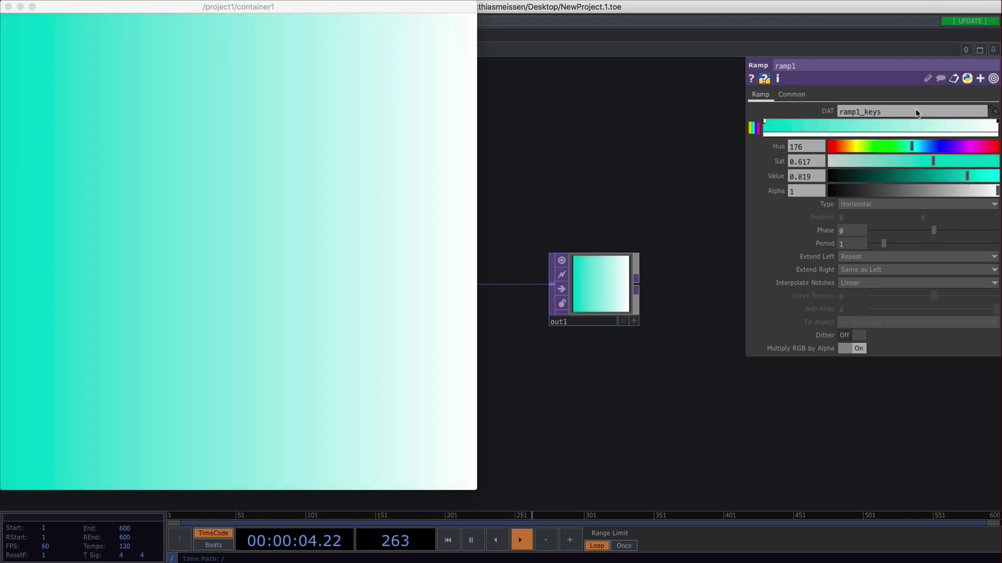
{"action": "left_click", "coordinate": [757, 130]}
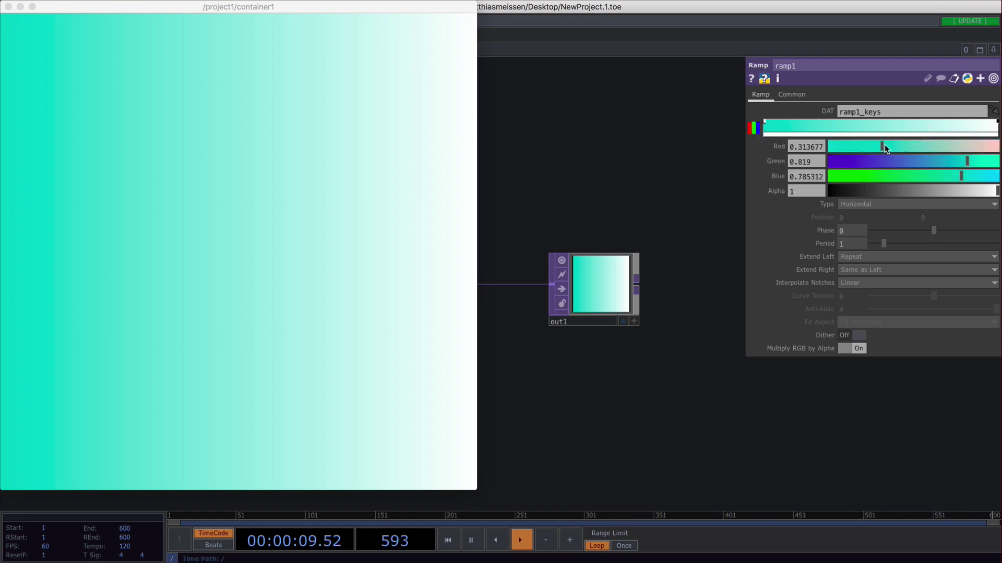
{"action": "mouse_move", "coordinate": [885, 149]}
{"action": "left_mouse_down"}
{"action": "mouse_move", "coordinate": [865, 144]}
{"action": "mouse_move", "coordinate": [874, 145]}
{"action": "left_mouse_up"}
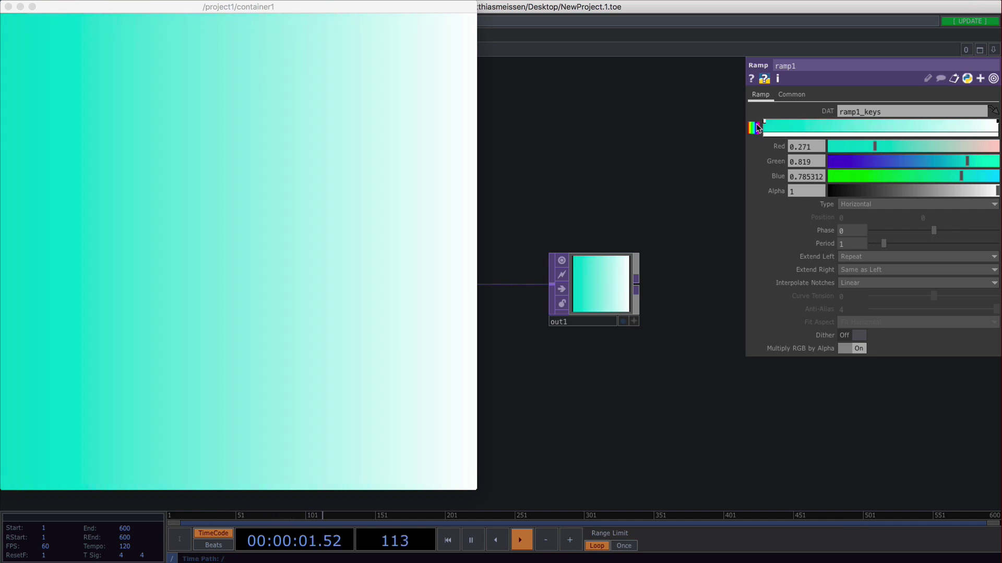
{"action": "left_click", "coordinate": [757, 128]}
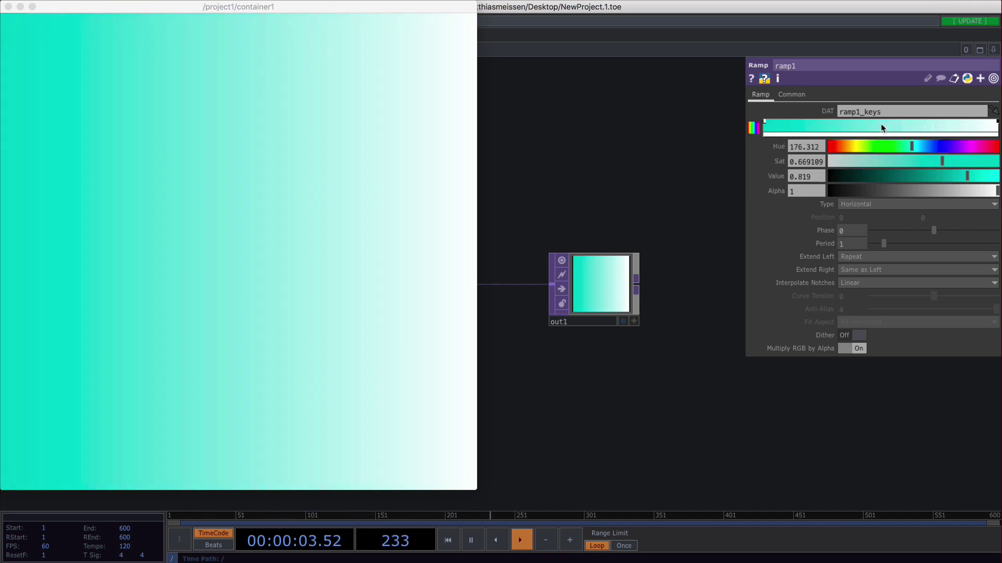
{"action": "left_click", "coordinate": [882, 128]}
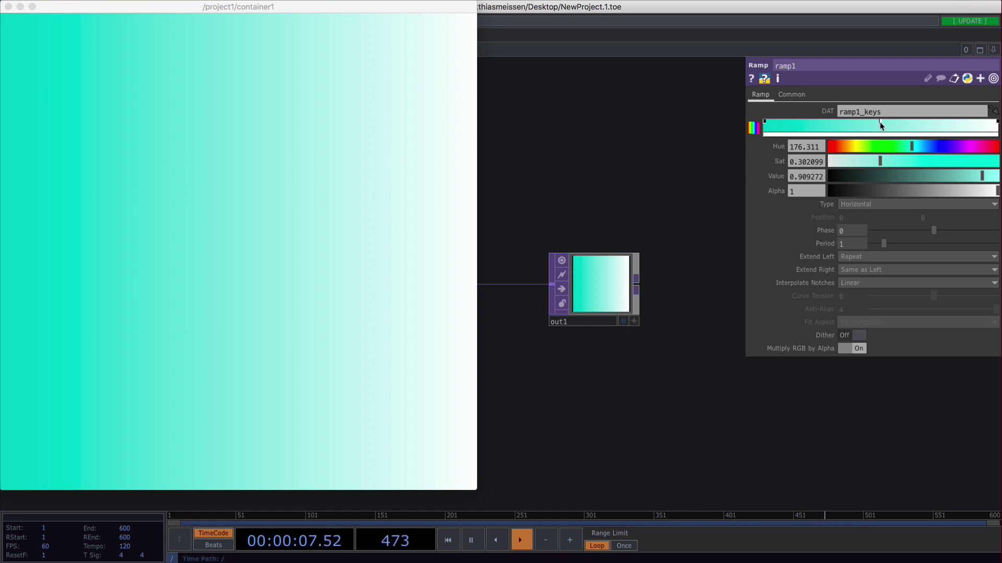
{"action": "left_click_drag", "start_coordinate": [881, 126], "coordinate": [877, 122]}
{"action": "left_click", "coordinate": [975, 148]}
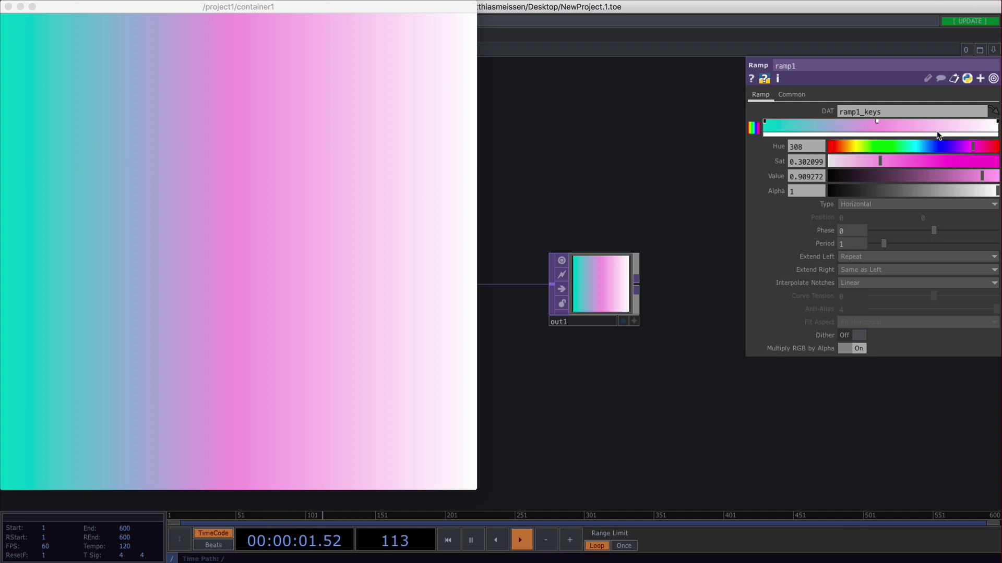
{"action": "mouse_move", "coordinate": [876, 122]}
{"action": "left_mouse_down"}
{"action": "mouse_move", "coordinate": [833, 123]}
{"action": "mouse_move", "coordinate": [872, 125]}
{"action": "mouse_move", "coordinate": [869, 99]}
{"action": "left_mouse_up"}
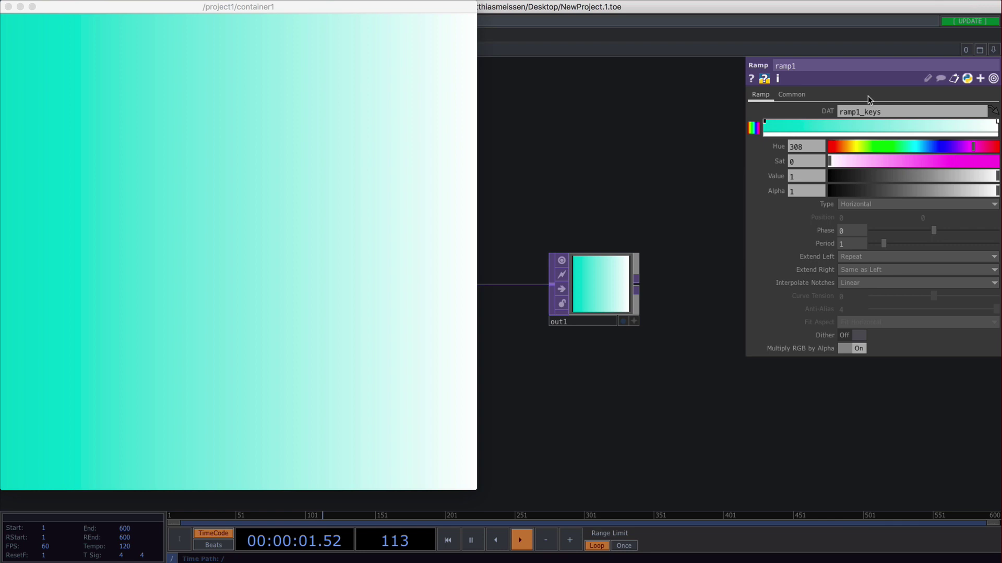
- Try the Vertical and Radial ramp types, then settle on Circular
{"action": "left_click", "coordinate": [896, 209]}
{"action": "left_click", "coordinate": [855, 216]}
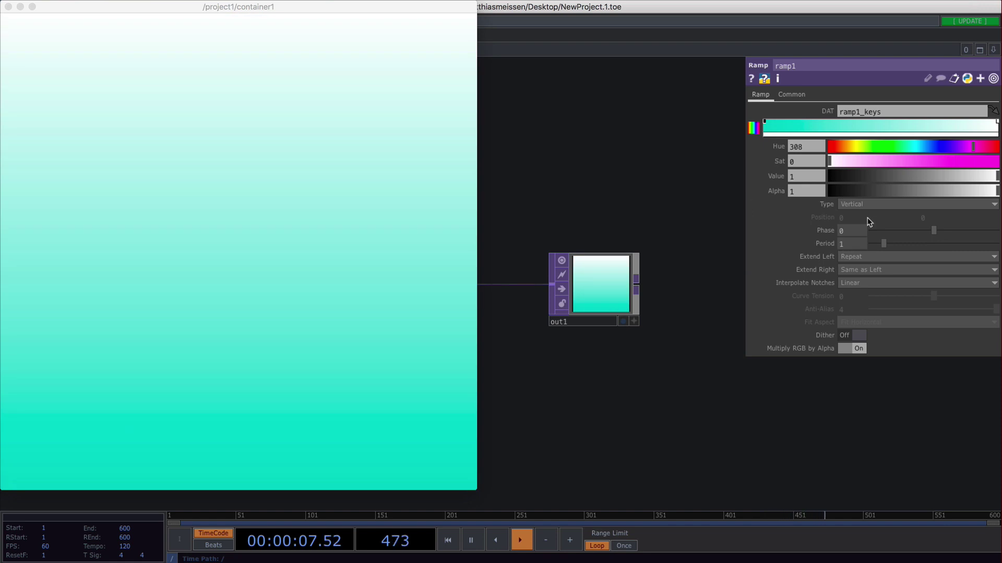
{"action": "left_click", "coordinate": [894, 204]}
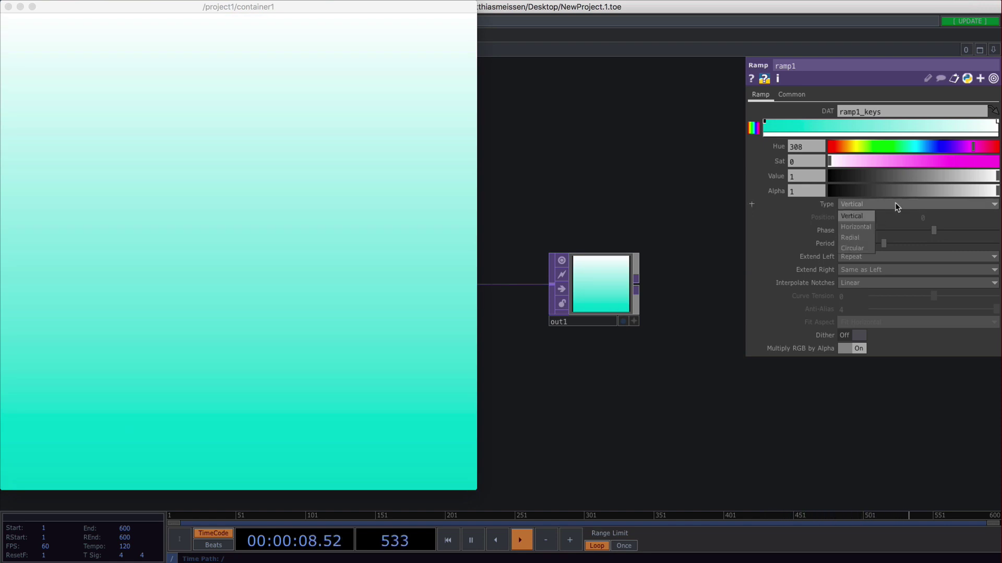
{"action": "left_click", "coordinate": [850, 237]}
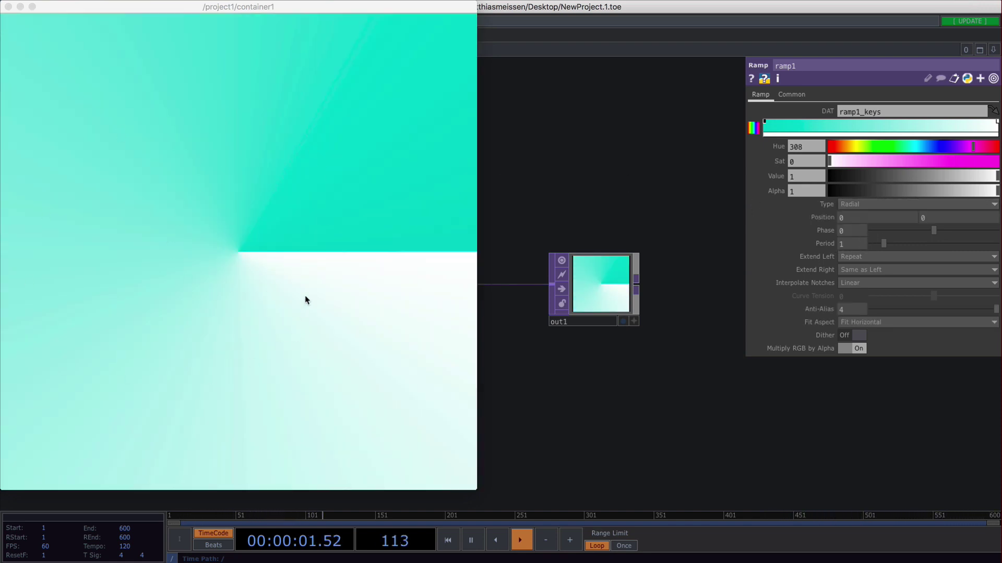
{"action": "left_click", "coordinate": [911, 208]}
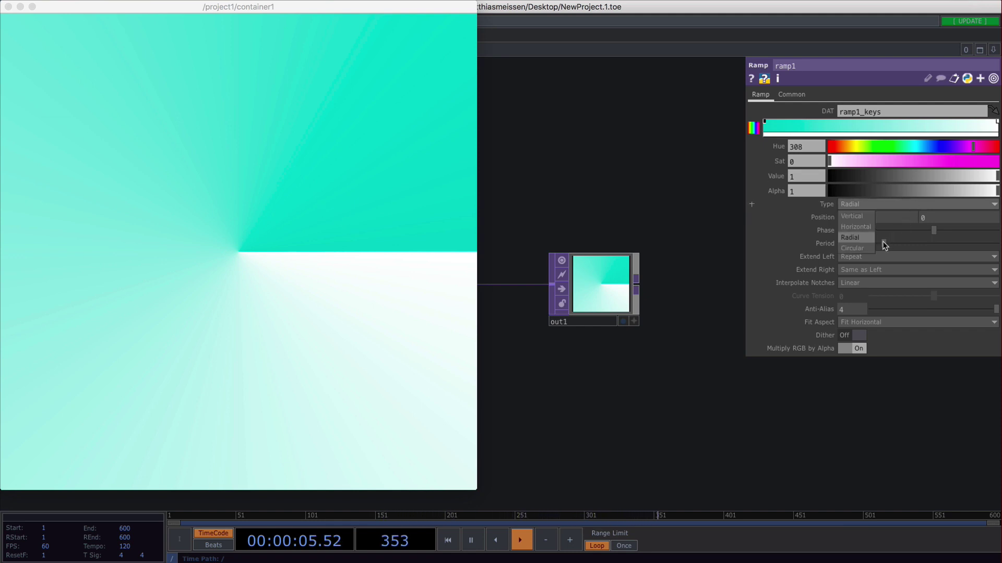
{"action": "left_click", "coordinate": [863, 248]}
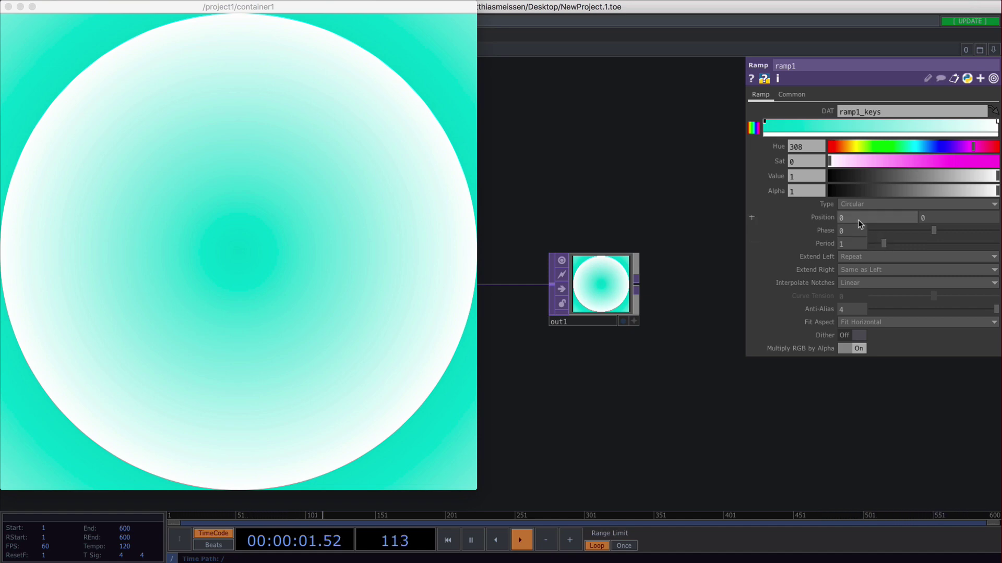
- Try offsetting the circle's centre by 0.2, then undo it
{"action": "type", "text": "0.2"}
{"action": "key", "text": "Return"}
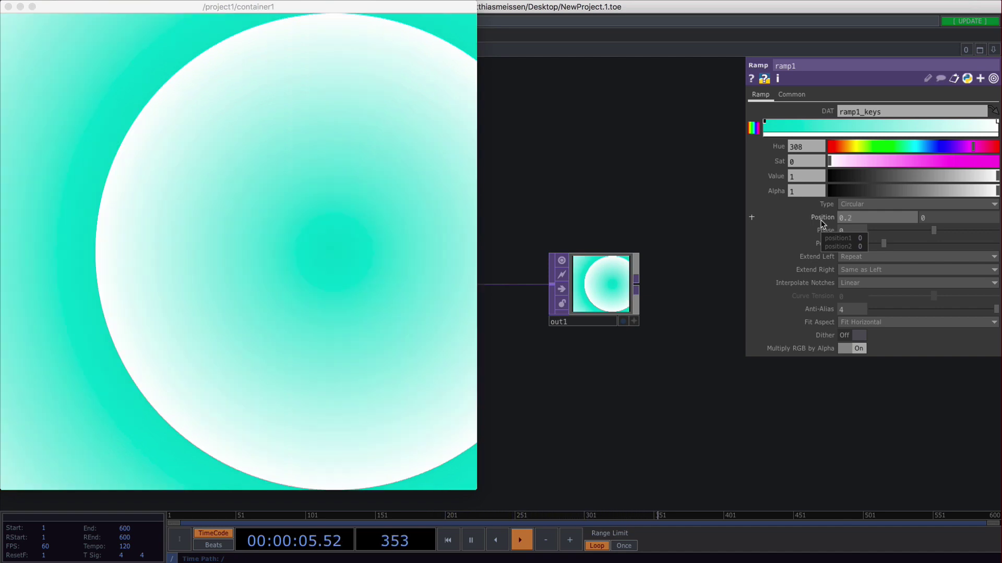
{"action": "key", "text": "ctrl+z"}
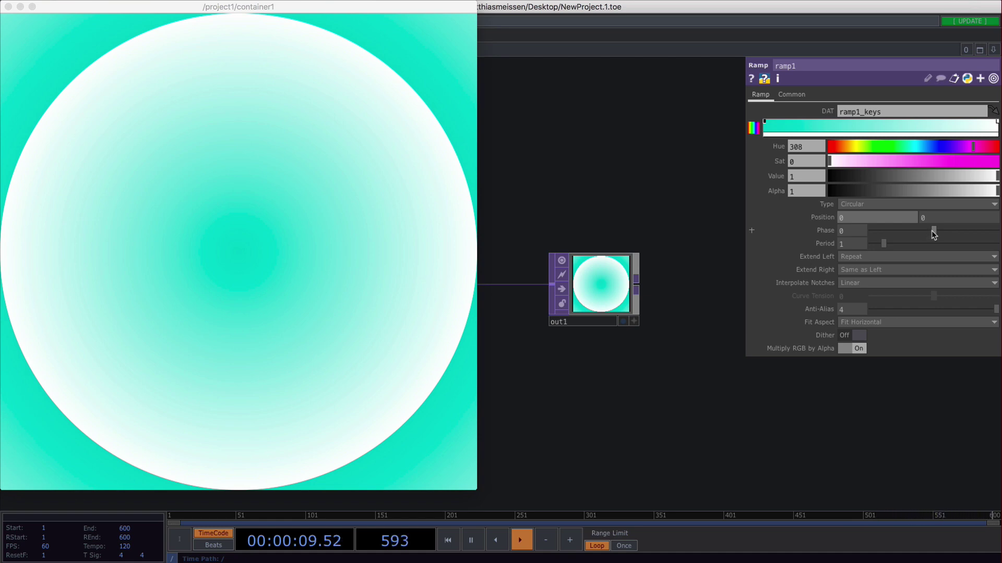
- Lower the ramp Phase to -0.476 and reduce the Period to about 0.33
{"action": "left_click_drag", "start_coordinate": [933, 233], "coordinate": [903, 234]}
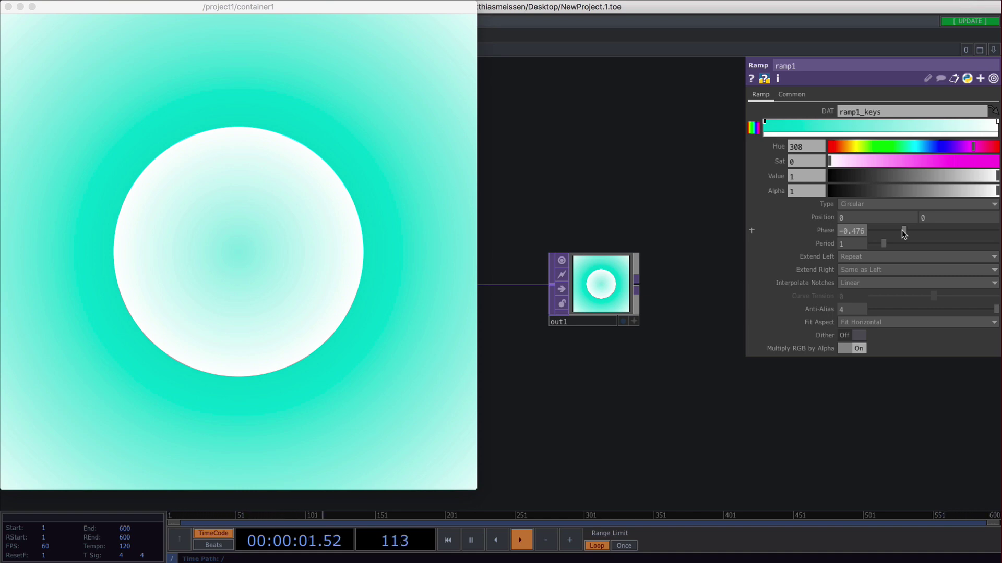
{"action": "left_click_drag", "start_coordinate": [904, 234], "coordinate": [905, 235]}
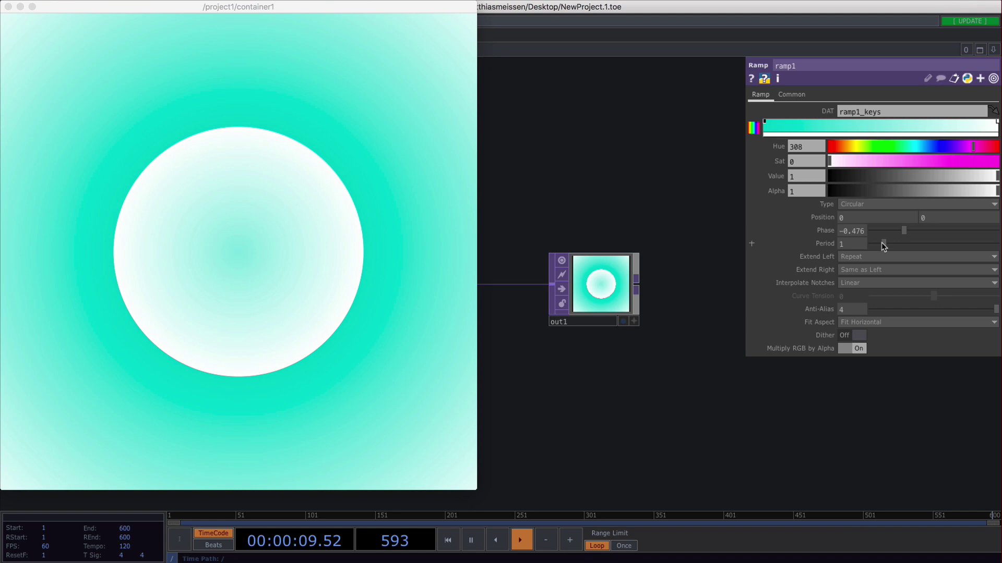
{"action": "left_click_drag", "start_coordinate": [883, 245], "coordinate": [875, 245]}
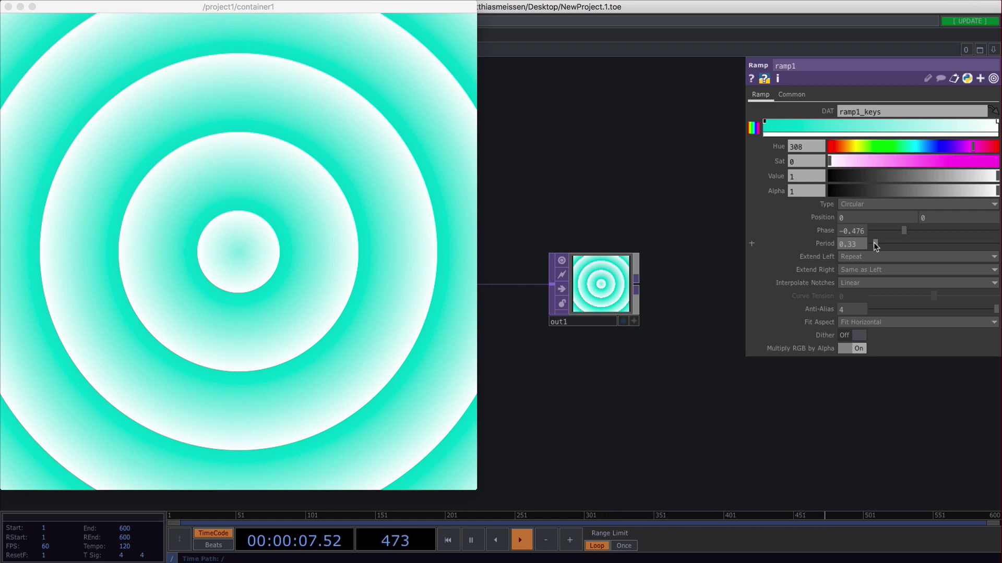
- Restore Period to 1, try an absTime.seconds Phase expression, then reset Phase to constant 0
{"action": "key", "text": "ctrl+z"}
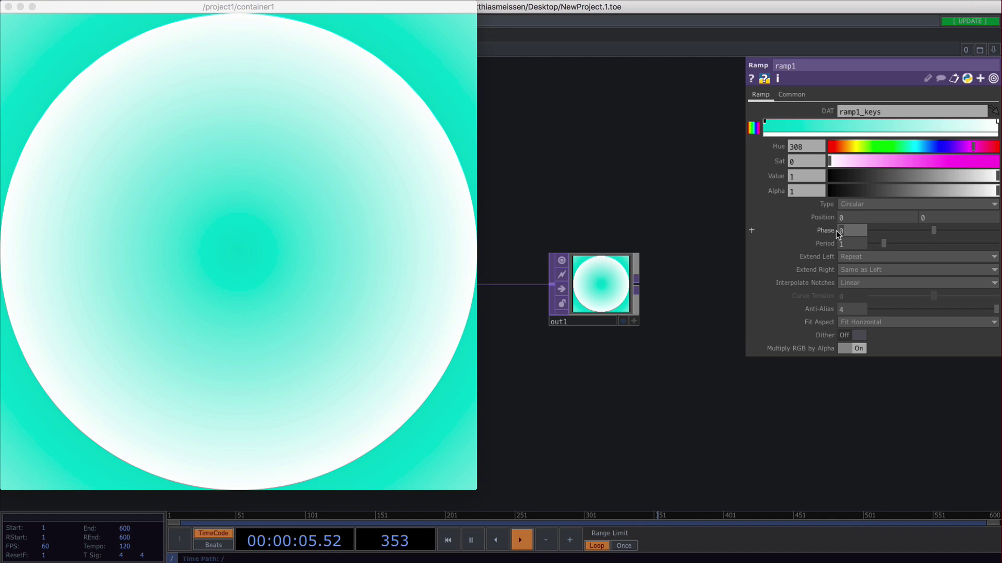
{"action": "type", "text": "bsTime.second"}
{"action": "key", "text": "Return"}
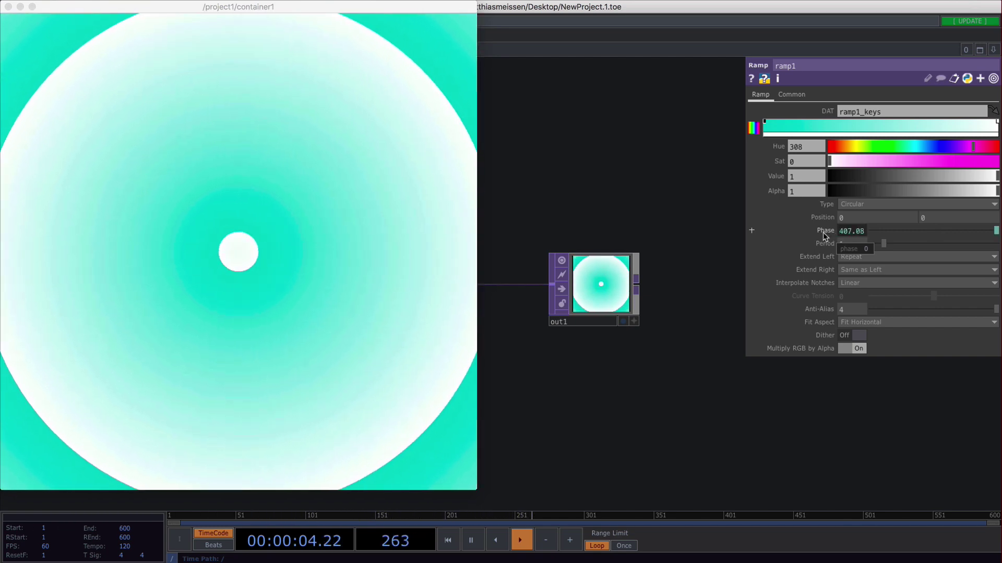
{"action": "left_click", "coordinate": [822, 233]}
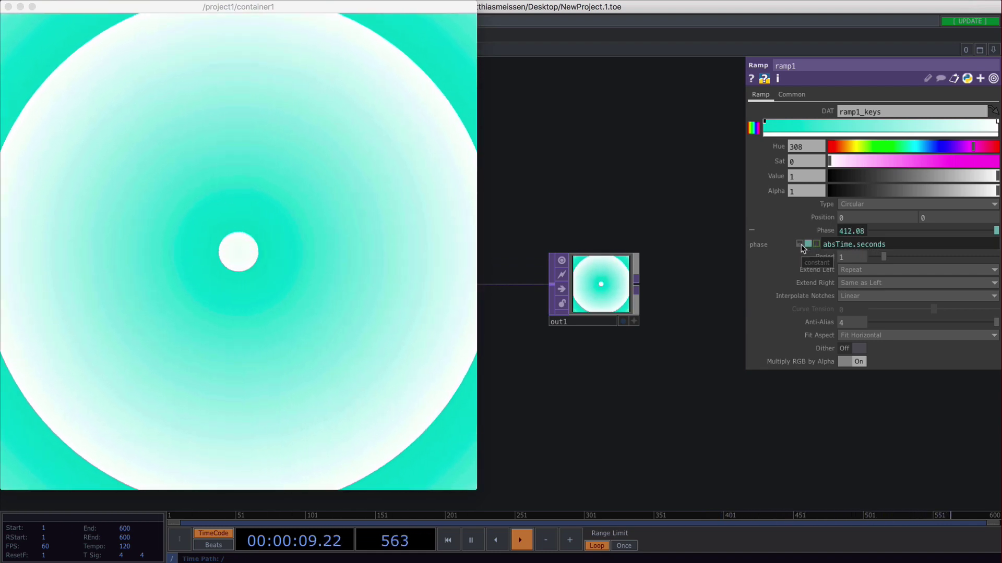
{"action": "left_click", "coordinate": [801, 244]}
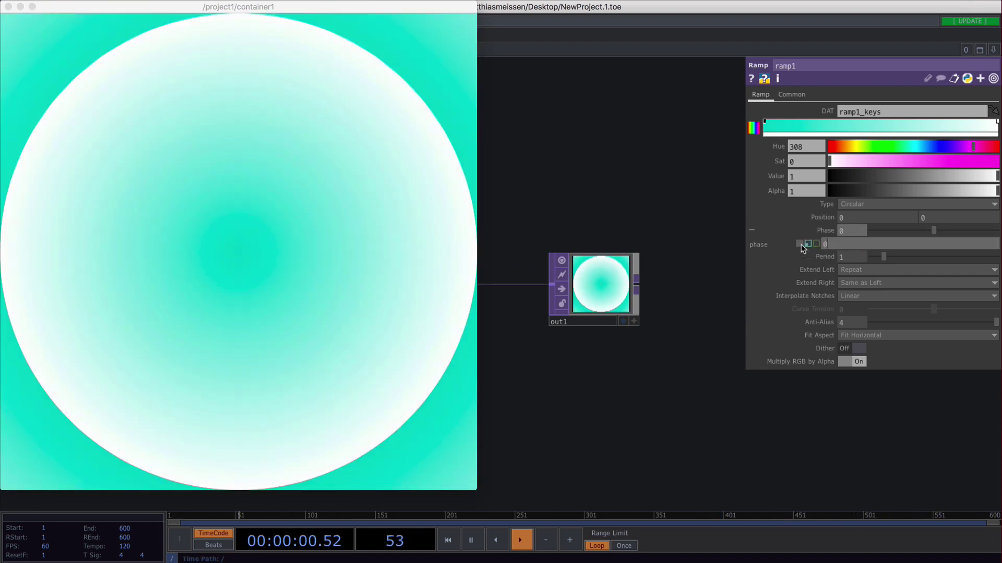
{"action": "left_click", "coordinate": [830, 232]}
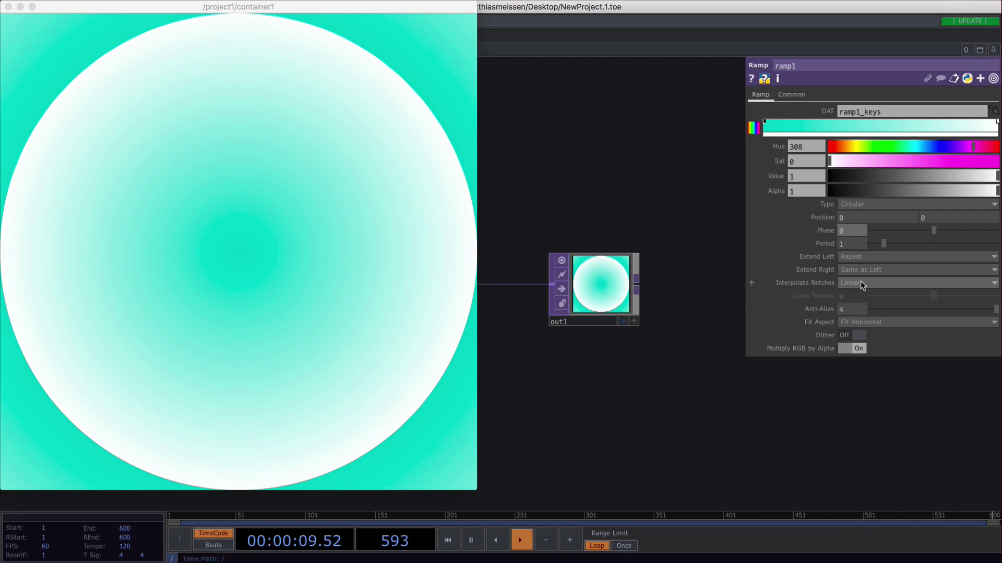
- Add a pink colour key to the ramp and set Interpolate Notches to Step
{"action": "left_click", "coordinate": [882, 123]}
{"action": "left_click_drag", "start_coordinate": [912, 147], "coordinate": [983, 150]}
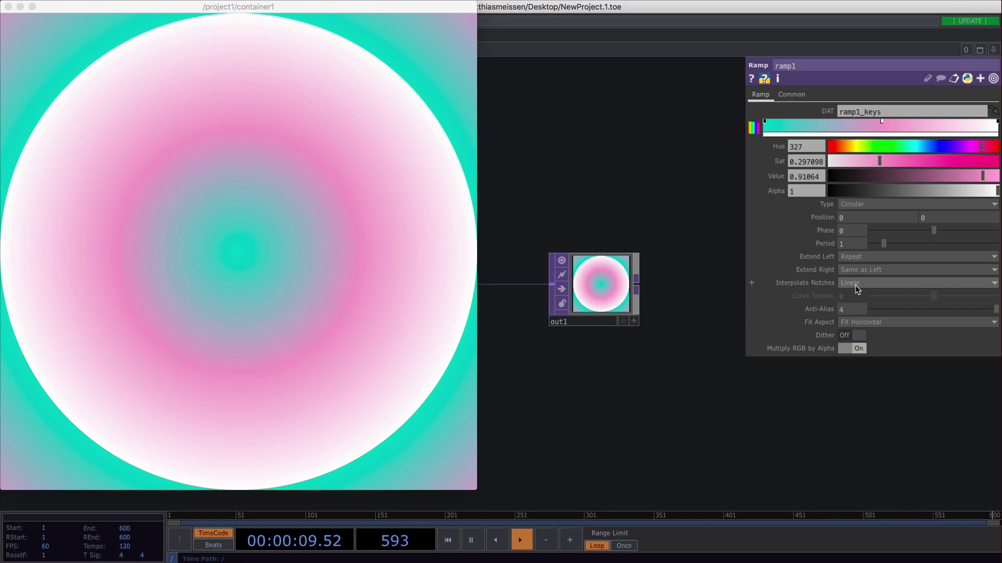
{"action": "left_click", "coordinate": [856, 286]}
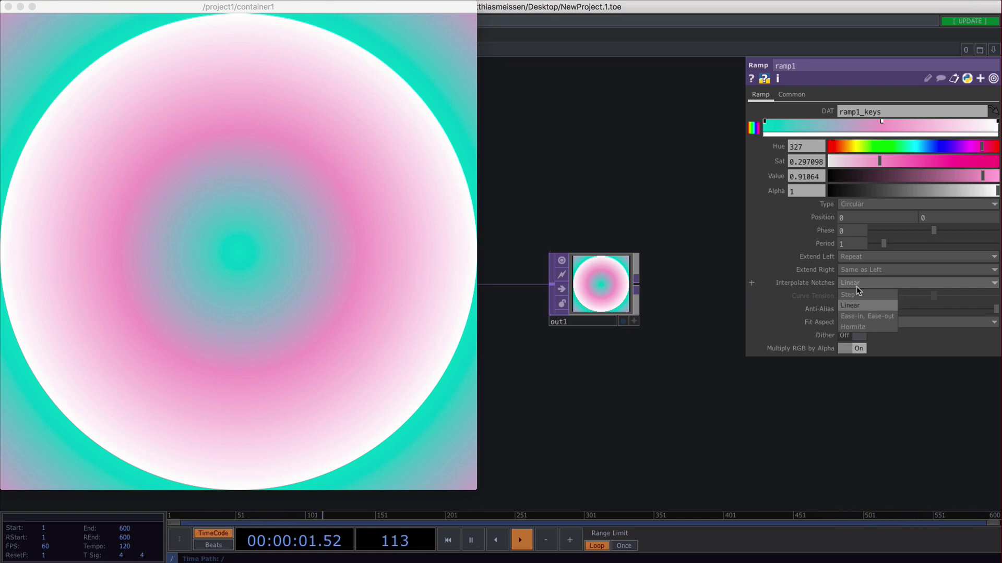
{"action": "left_click", "coordinate": [861, 293]}
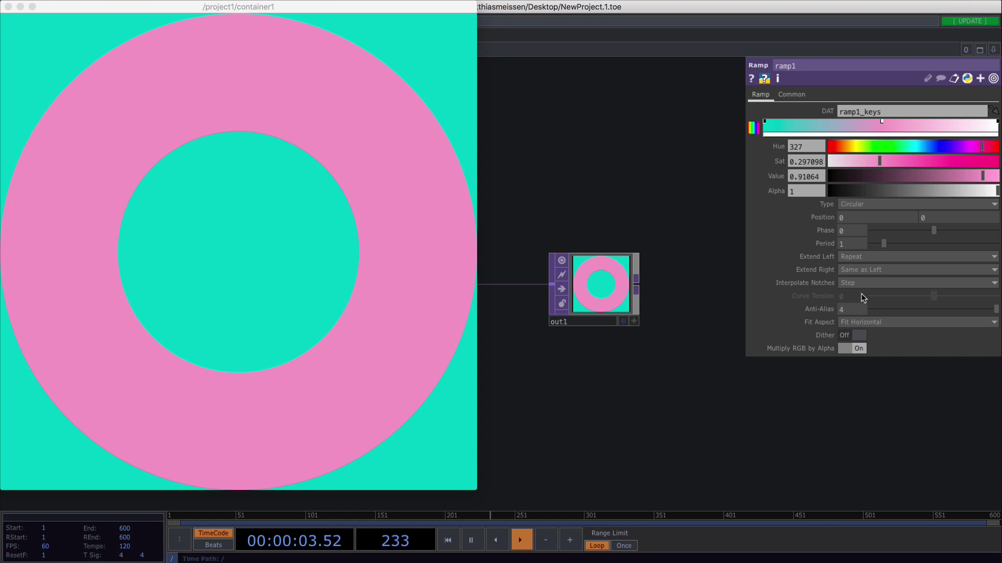
- Try an elapsed-seconds Phase expression, then return Phase to constant 0
{"action": "left_click", "coordinate": [826, 231]}
{"action": "left_click", "coordinate": [808, 244]}
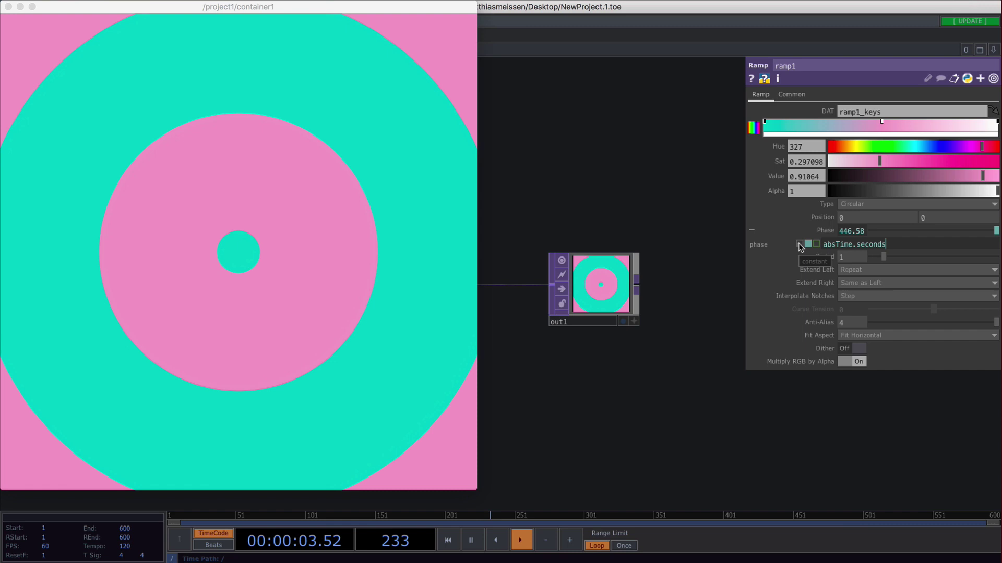
{"action": "left_click", "coordinate": [799, 243]}
{"action": "left_click", "coordinate": [825, 231]}
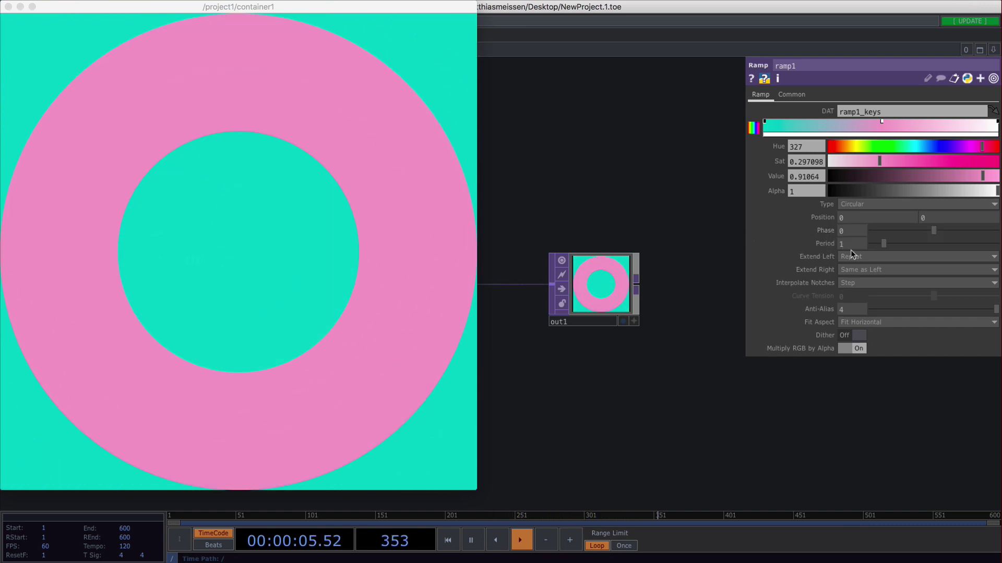
- Switch Interpolate Notches to Linear for a smooth teal-pink-white gradient in the viewer
{"action": "left_click", "coordinate": [857, 283]}
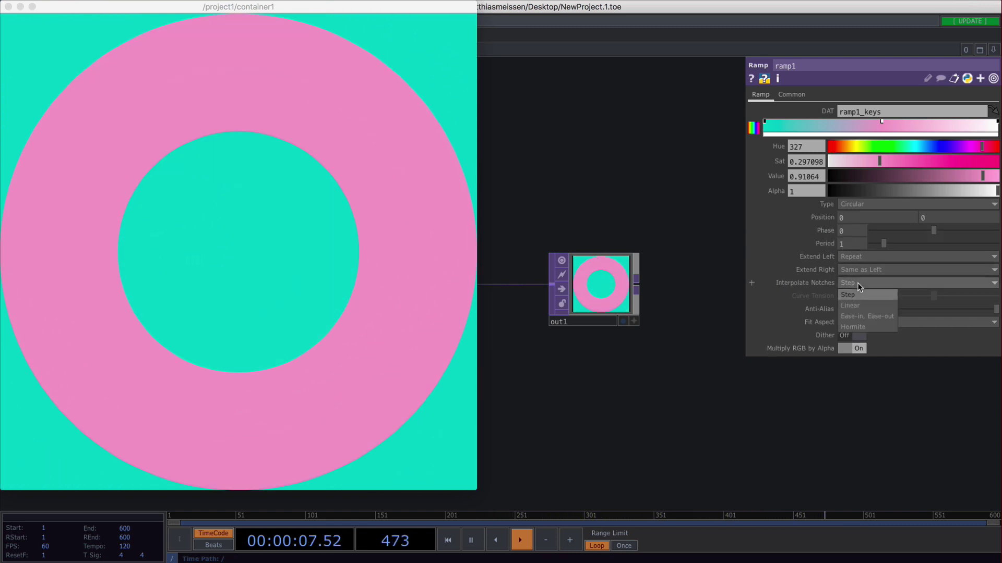
{"action": "left_click", "coordinate": [859, 306]}
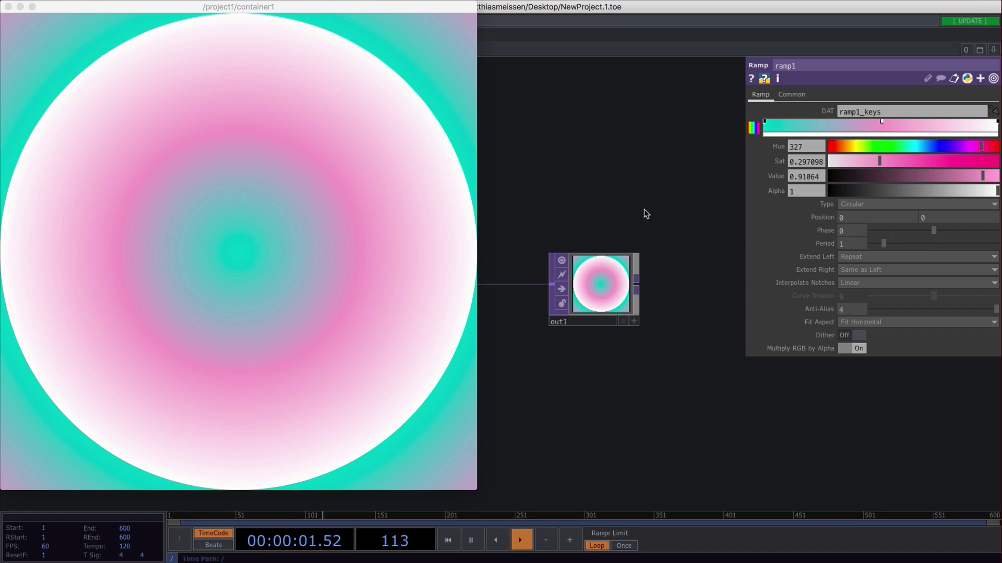
{"action": "left_click", "coordinate": [387, 135]}
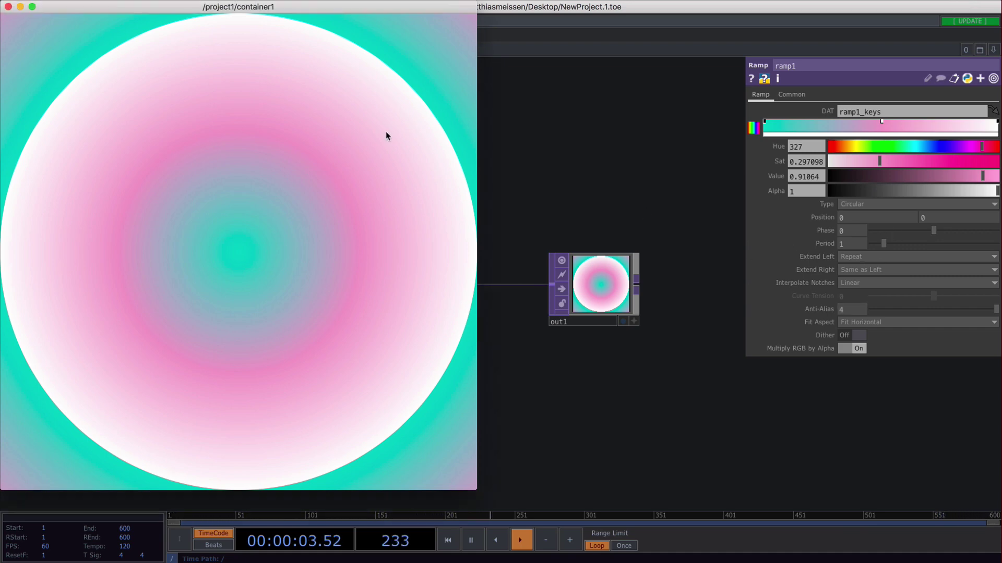